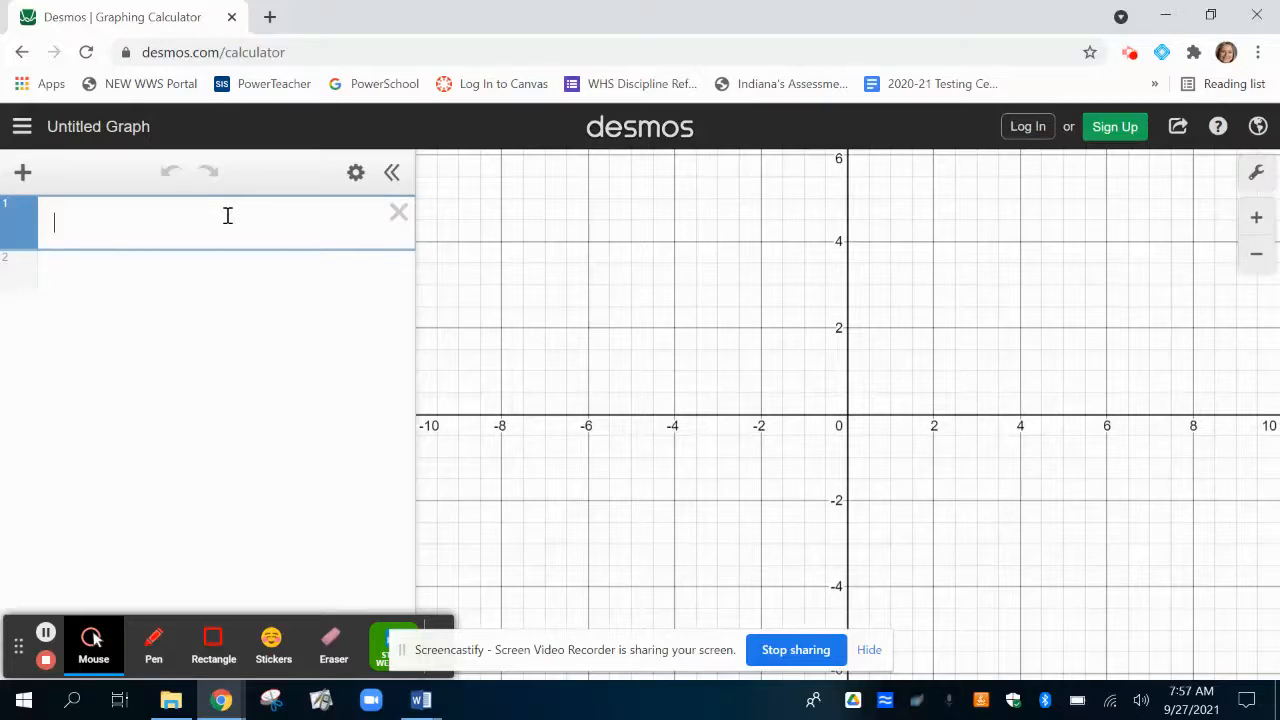
Go to the desmos.com home page and open the Graphing Calculator from there.
left_click_drag(289, 53, 224, 56)
key("BackSpace")
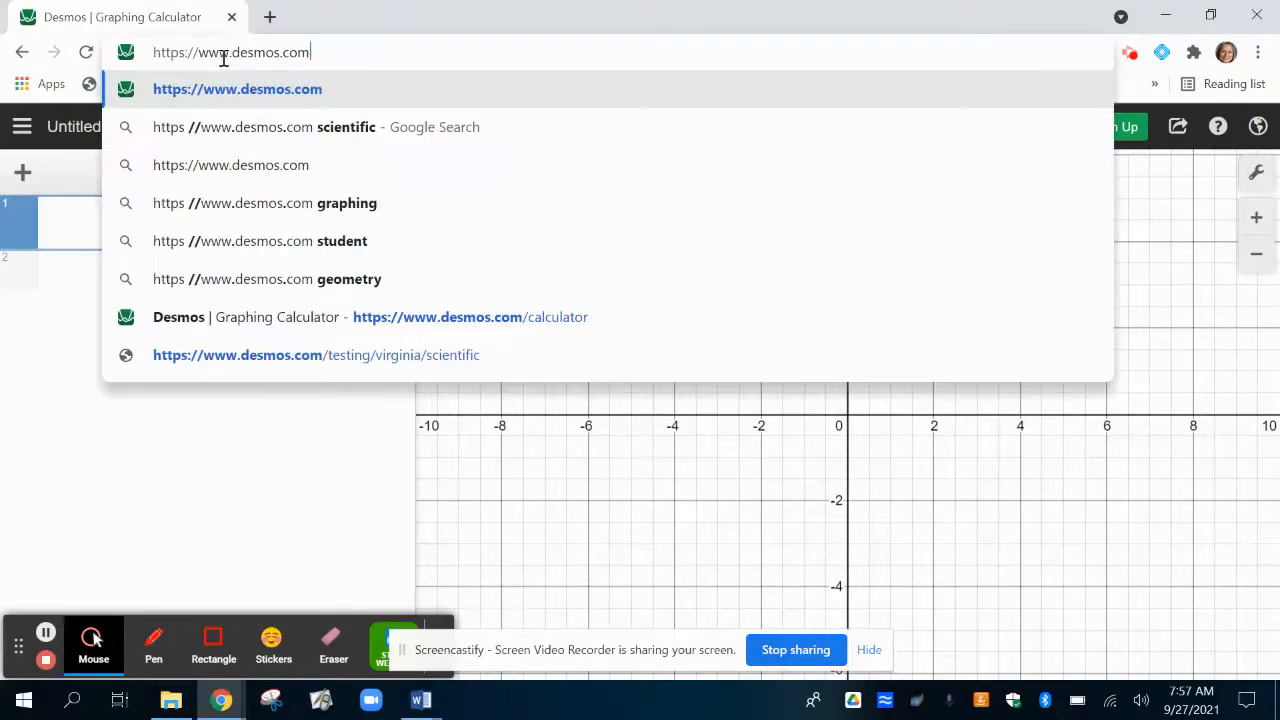
key("Return")
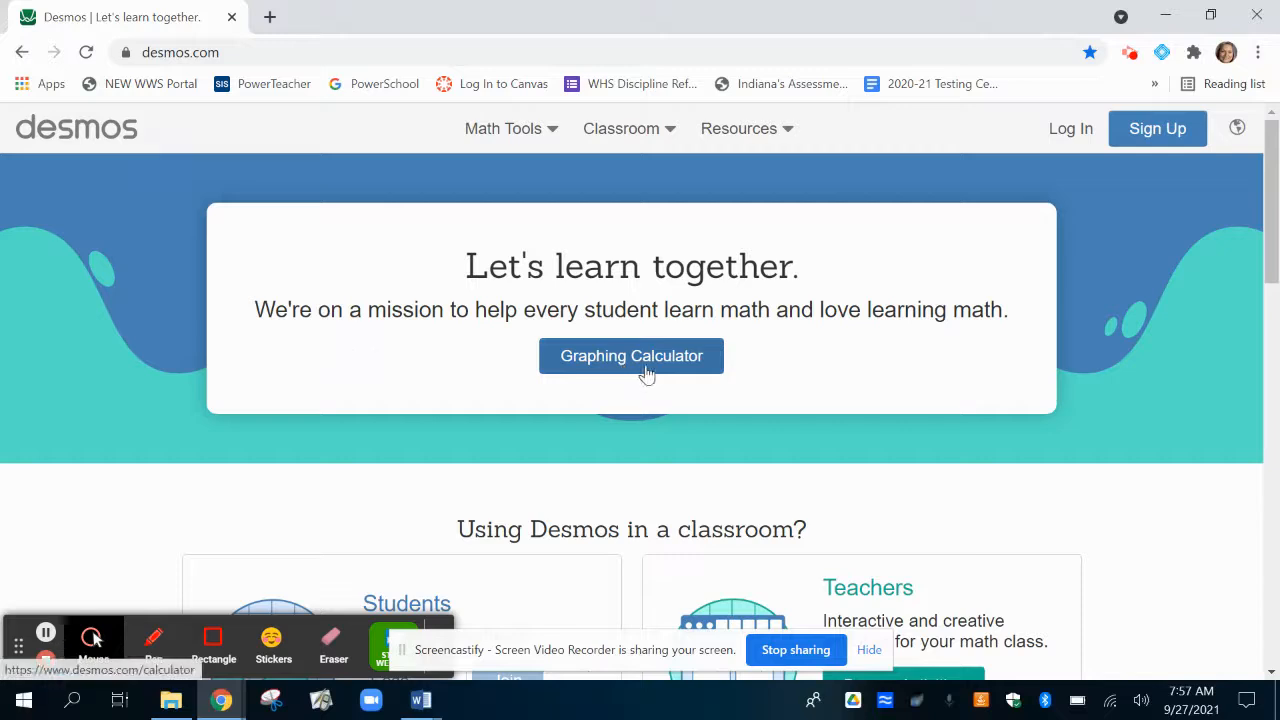
left_click(636, 367)
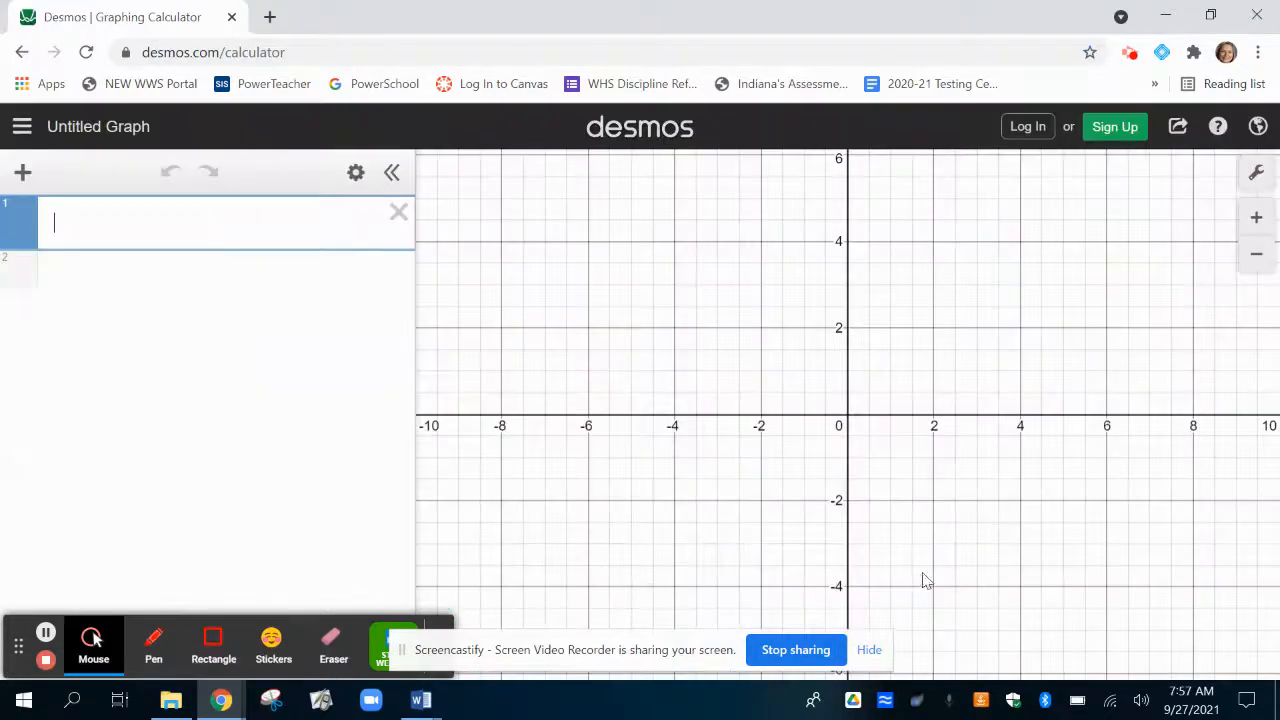
Dismiss the screen-sharing notice and graph the line y = x - 5 as the first expression.
left_click(869, 650)
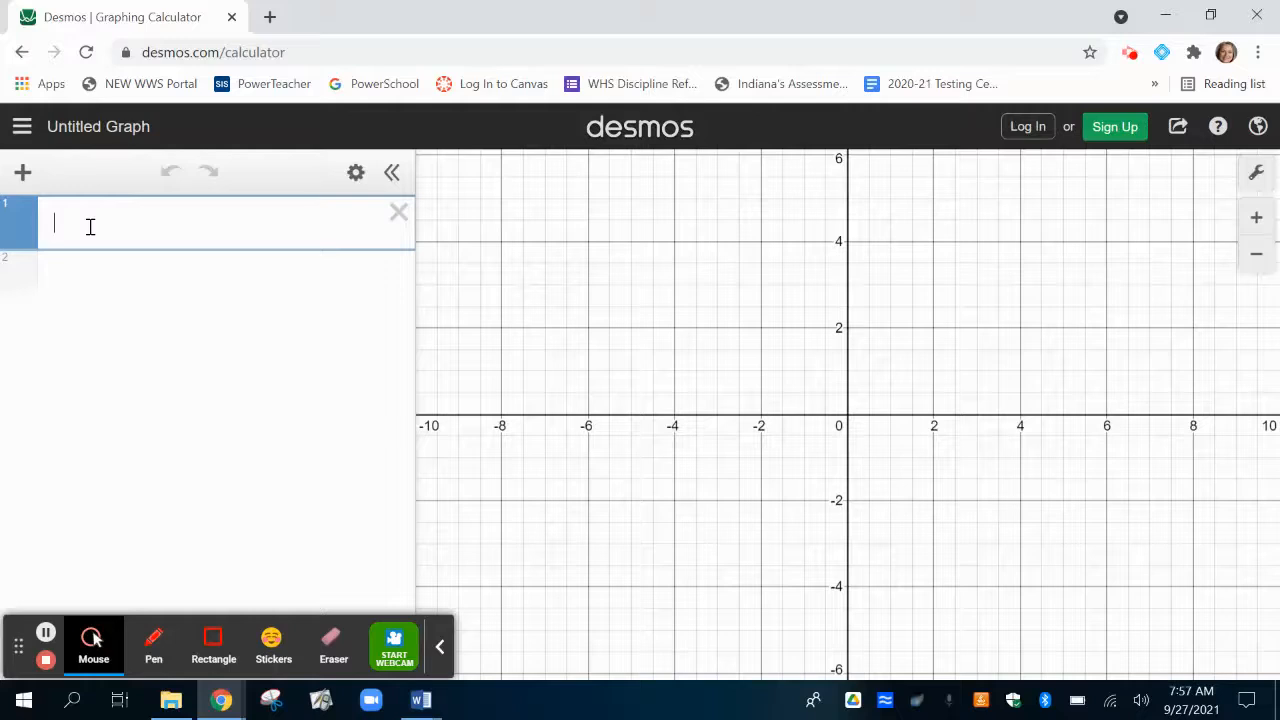
type("y=x-5")
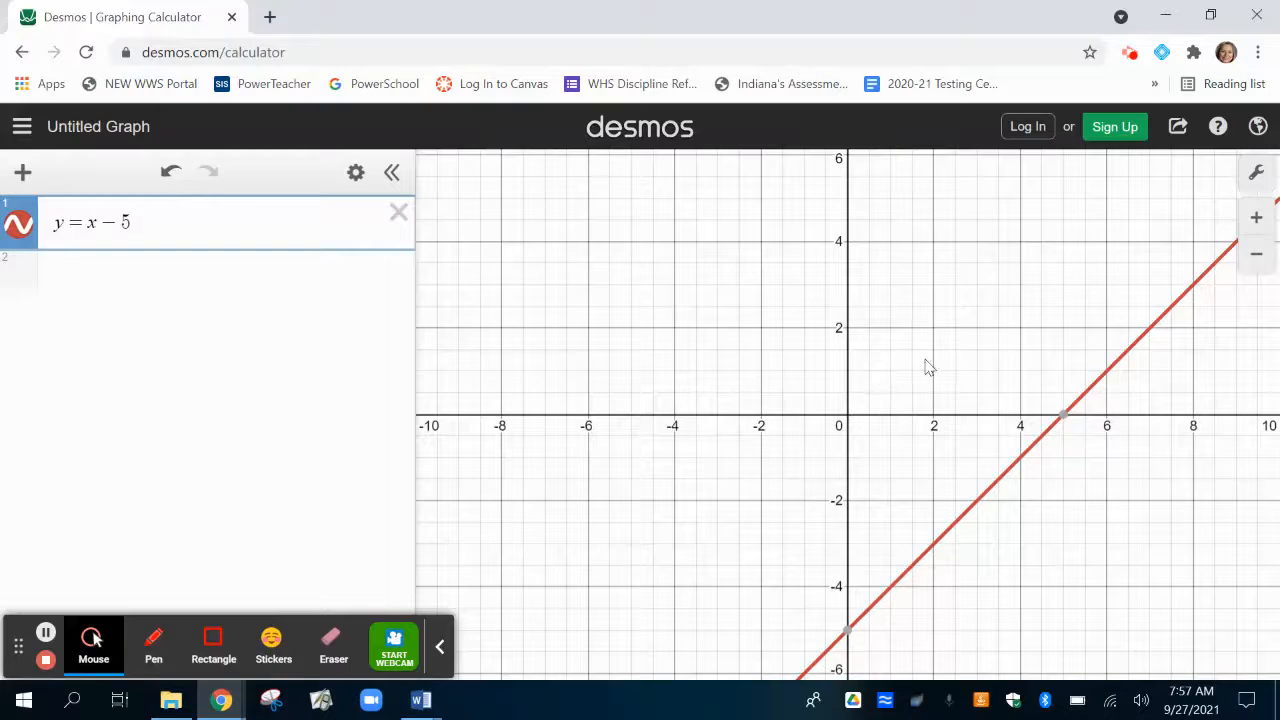
Examine how the line y = x - 5 extends in both directions at different scales, from far out to close in.
scroll(940, 357, "down", 5)
scroll(940, 357, "down", 5)
left_click_drag(1037, 449, 985, 493)
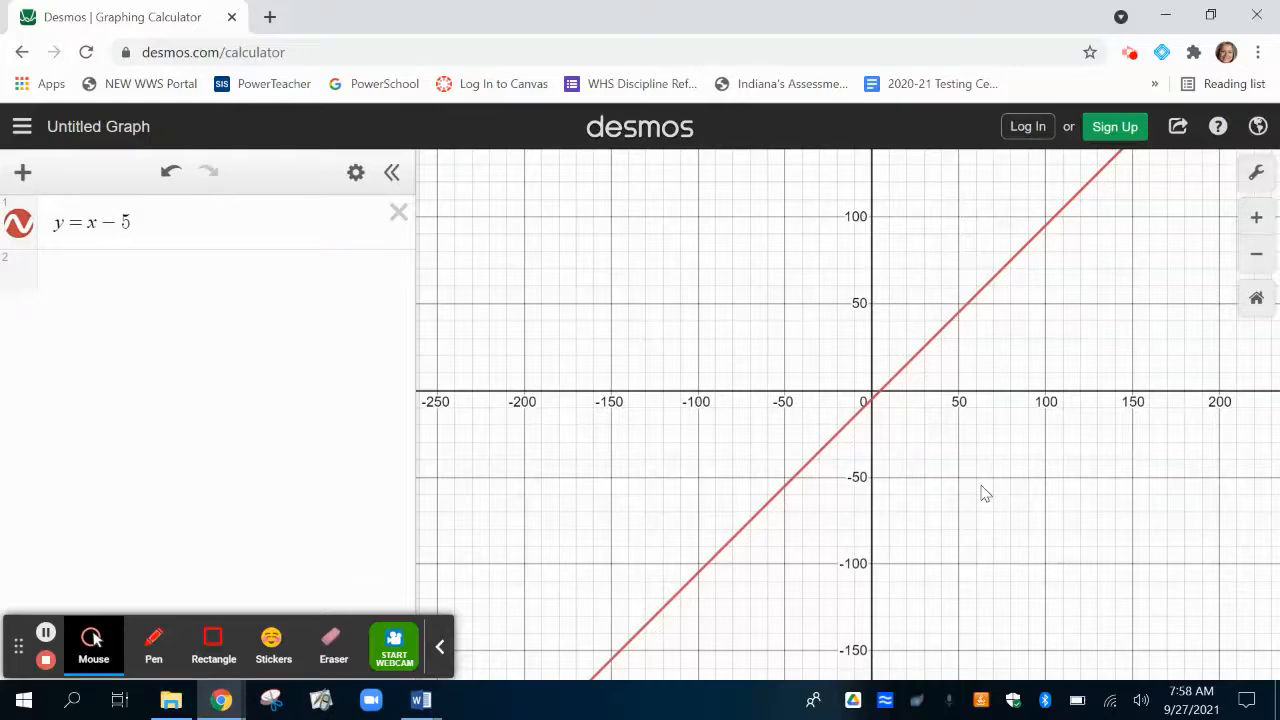
left_click_drag(1114, 449, 1273, 388)
left_click_drag(765, 392, 600, 511)
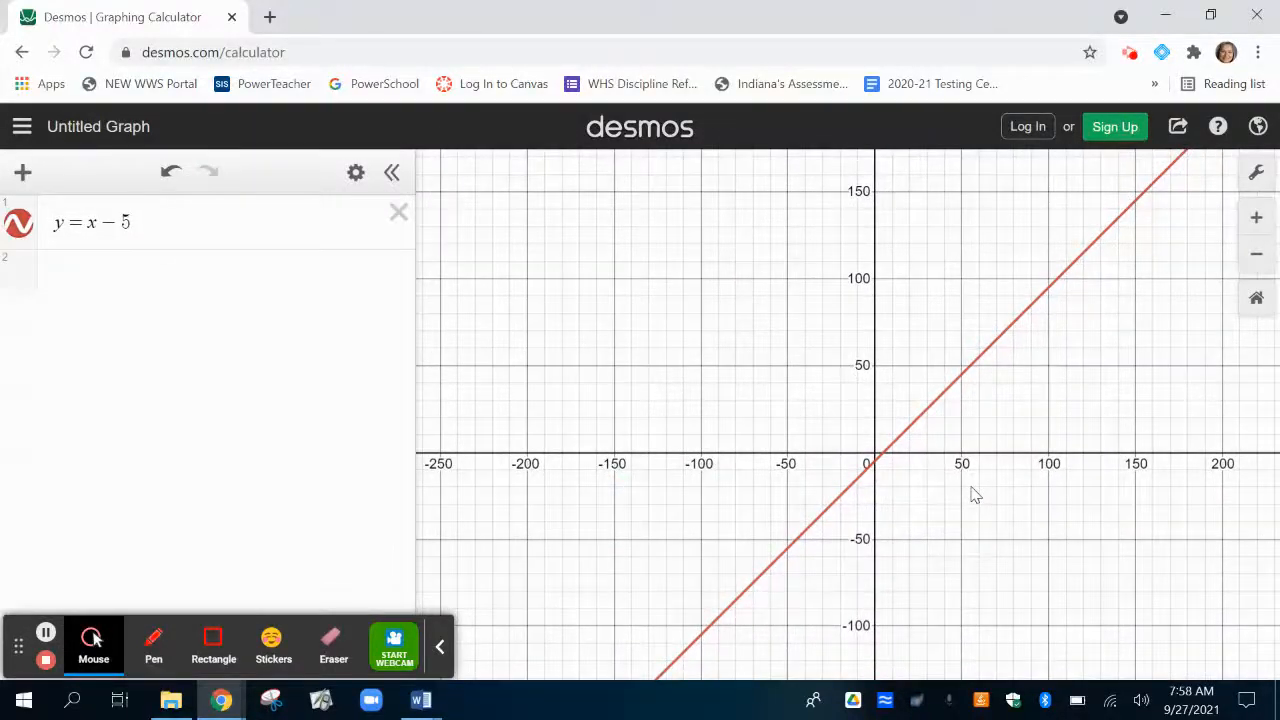
scroll(975, 495, "down", 1)
scroll(975, 495, "down", 5)
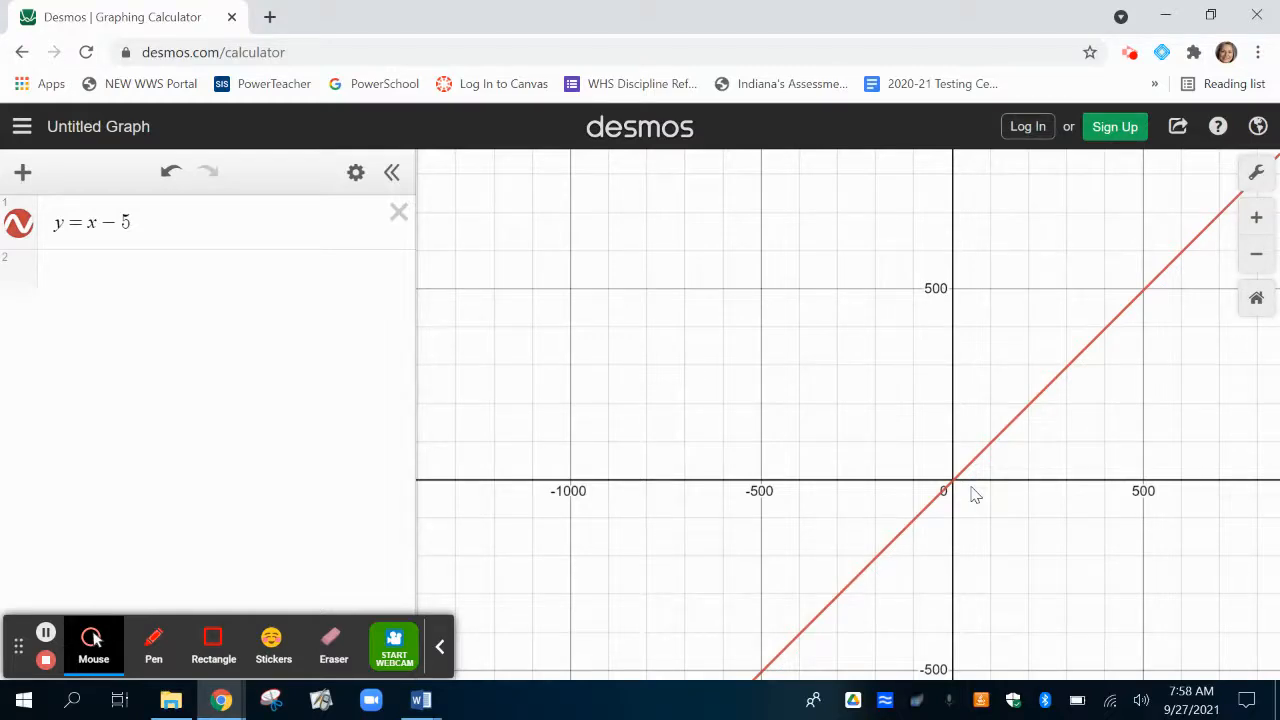
scroll(975, 495, "down", 5)
scroll(975, 495, "down", 4)
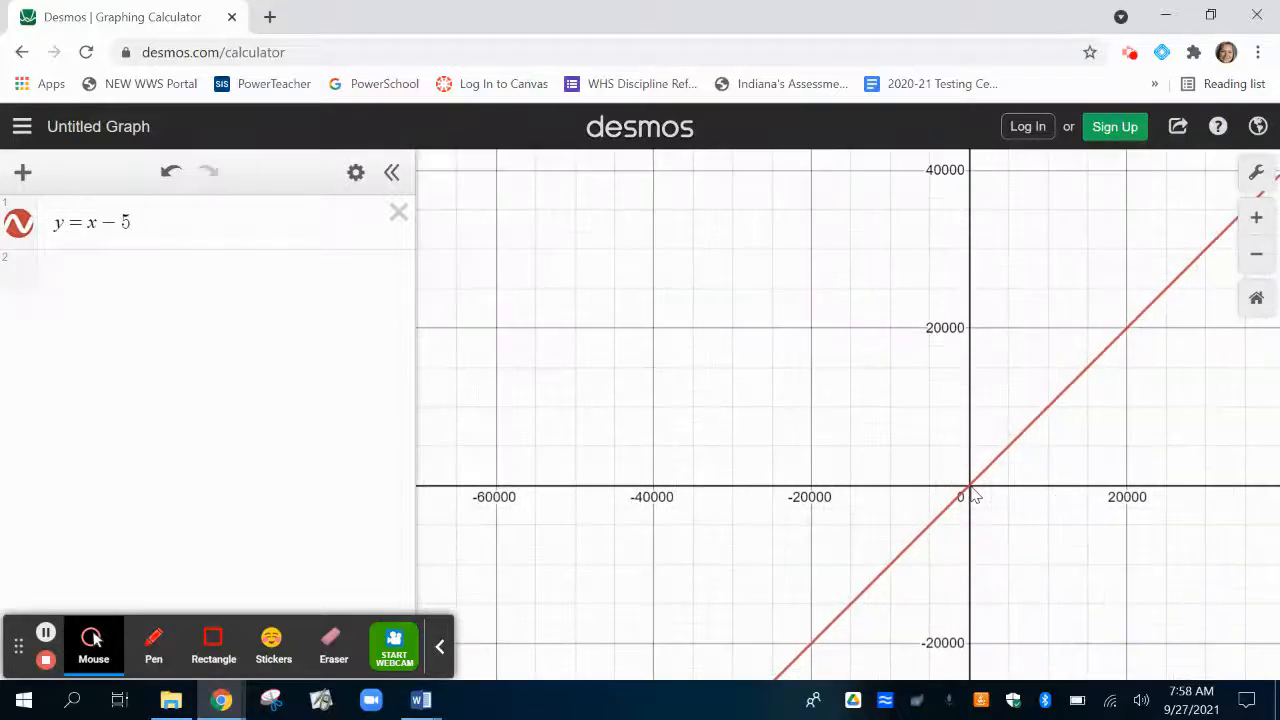
scroll(975, 495, "up", 4)
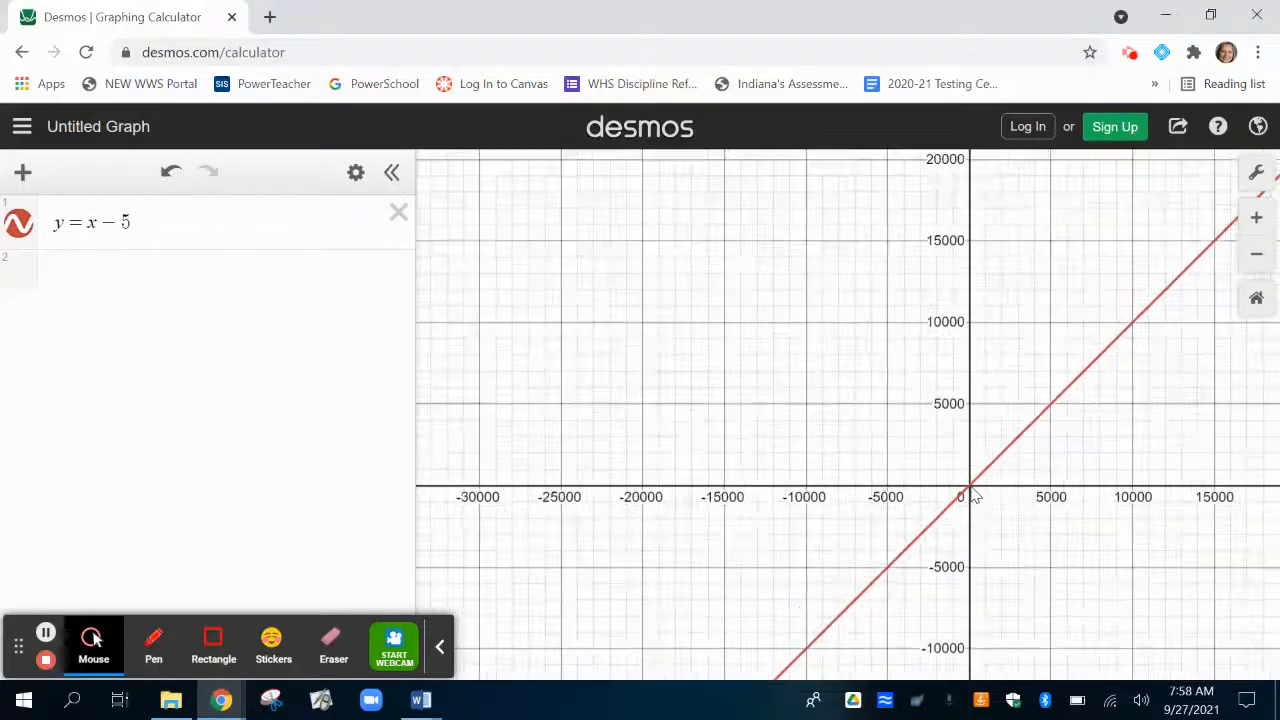
scroll(975, 495, "up", 5)
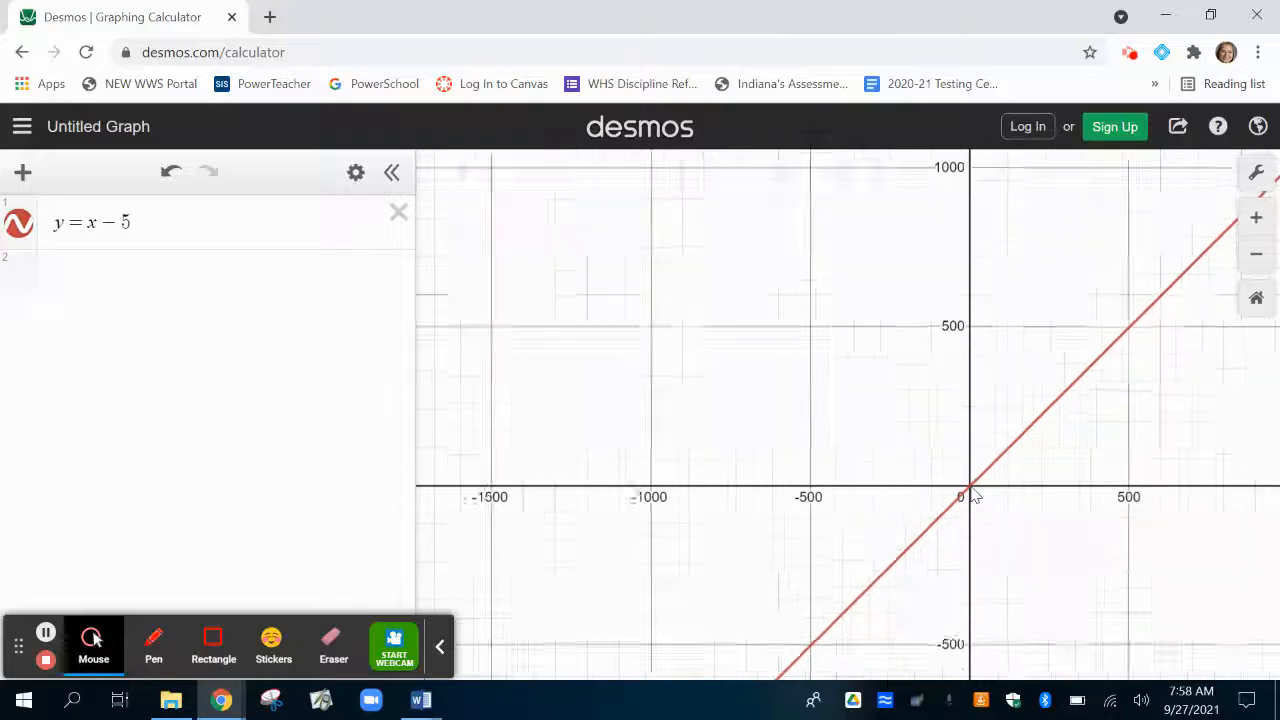
scroll(975, 495, "up", 4)
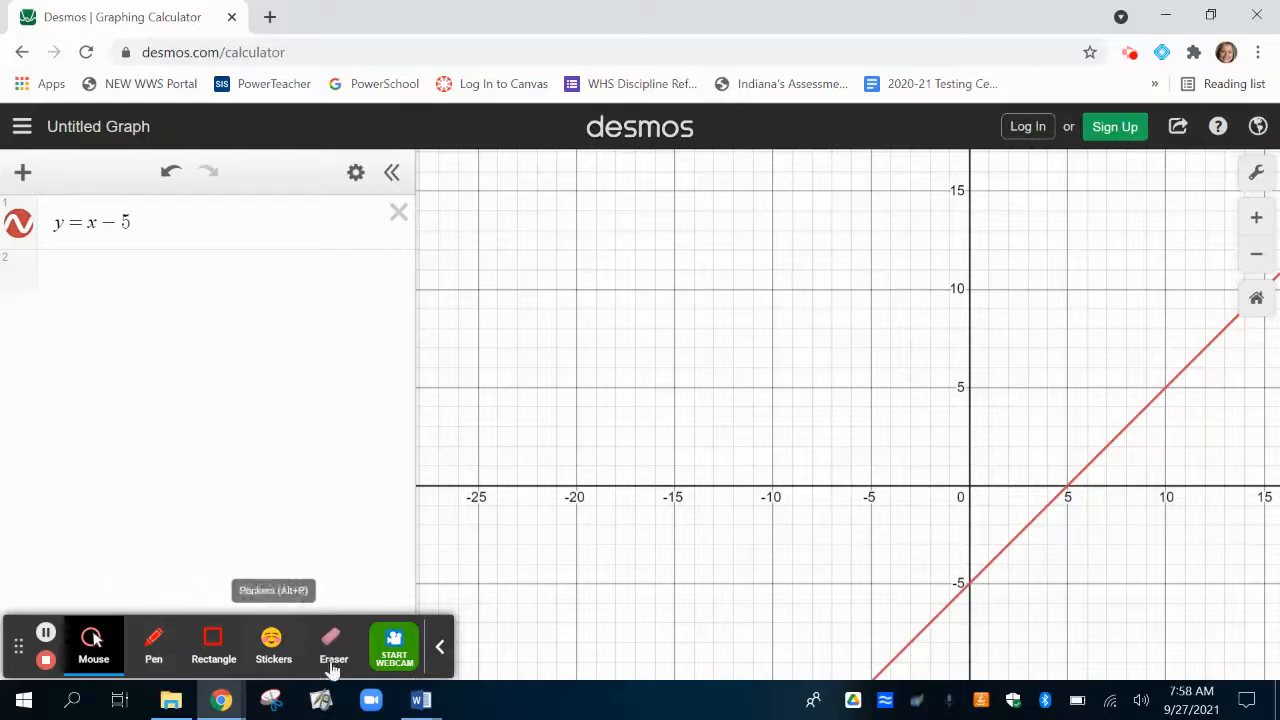
Collapse the floating recorder toolbar and move it away from the expression list.
left_click(441, 650)
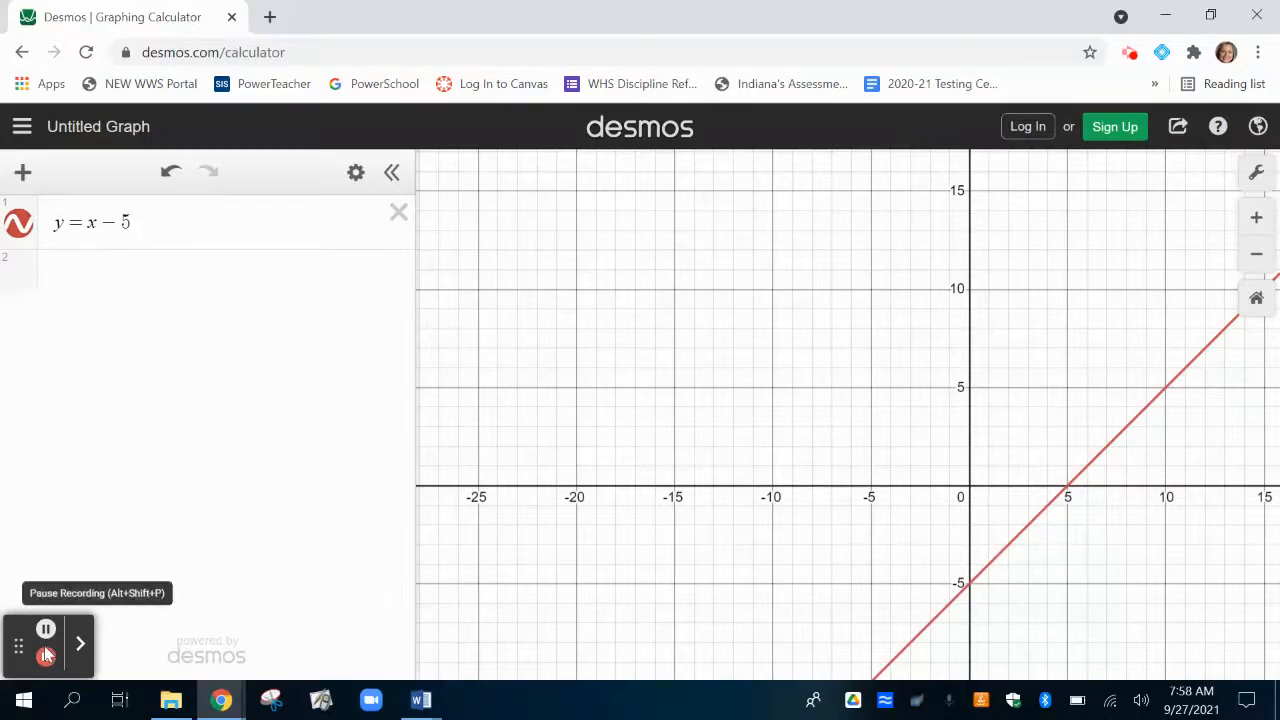
left_click_drag(17, 643, 1056, 147)
left_click_drag(1048, 252, 1205, 648)
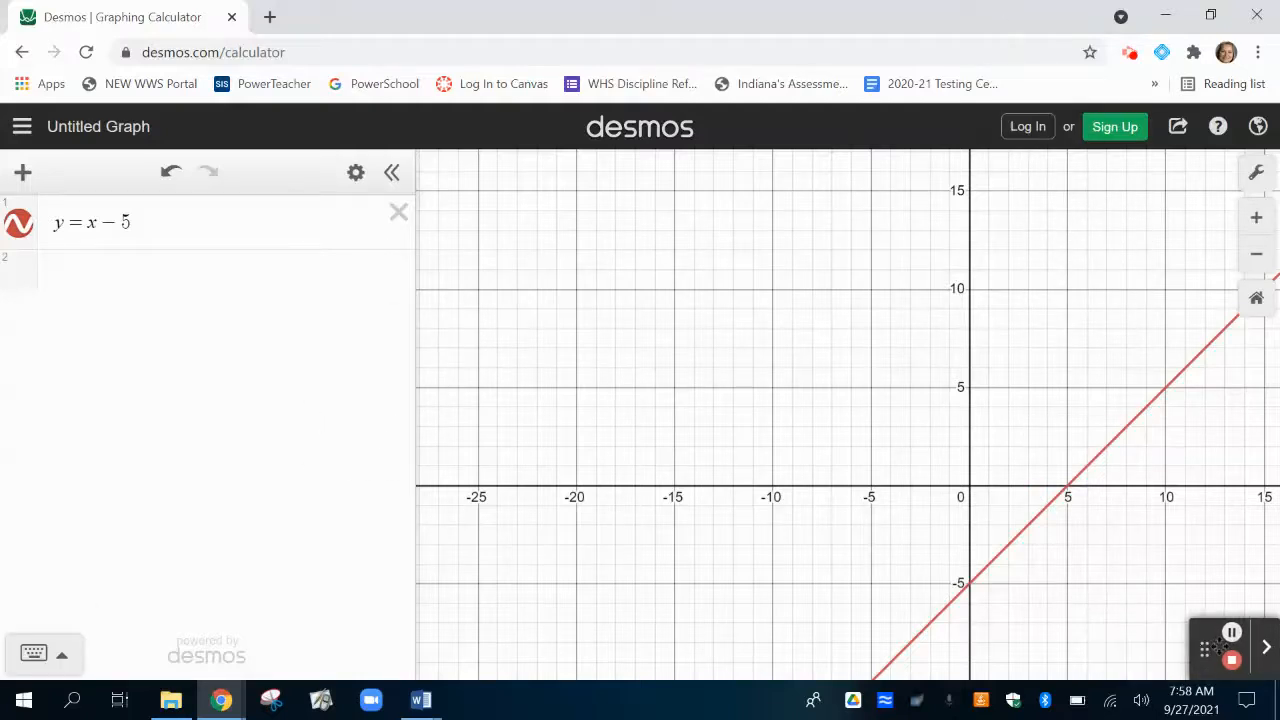
Delete the expression y = x - 5 and graph the rational function y = 5/(x - 5) in its place.
left_click(58, 655)
left_click(396, 216)
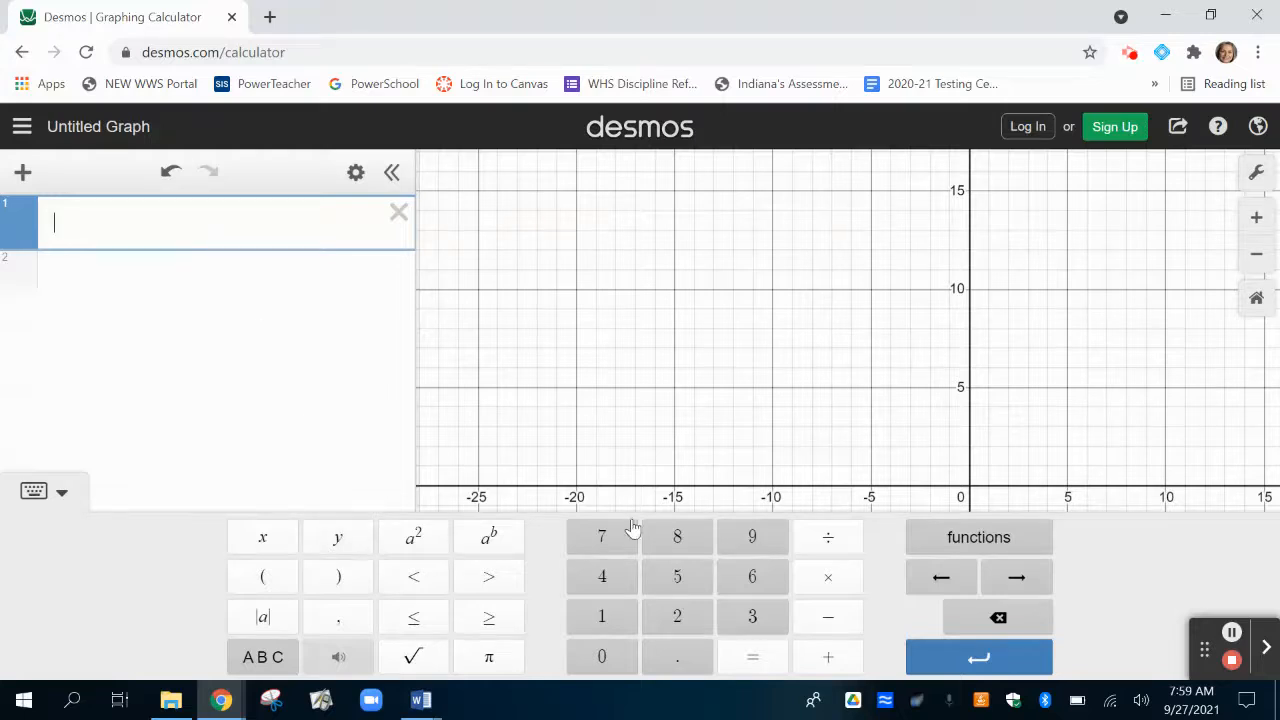
type("y = 5")
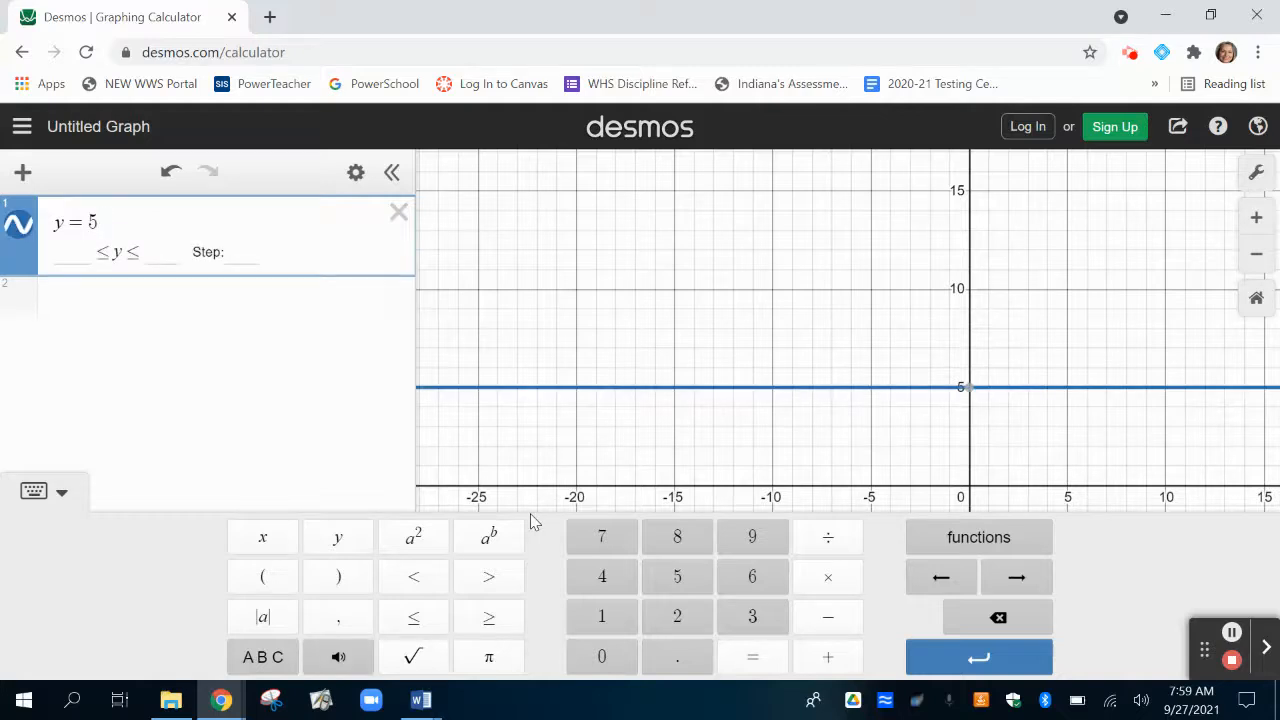
type("/")
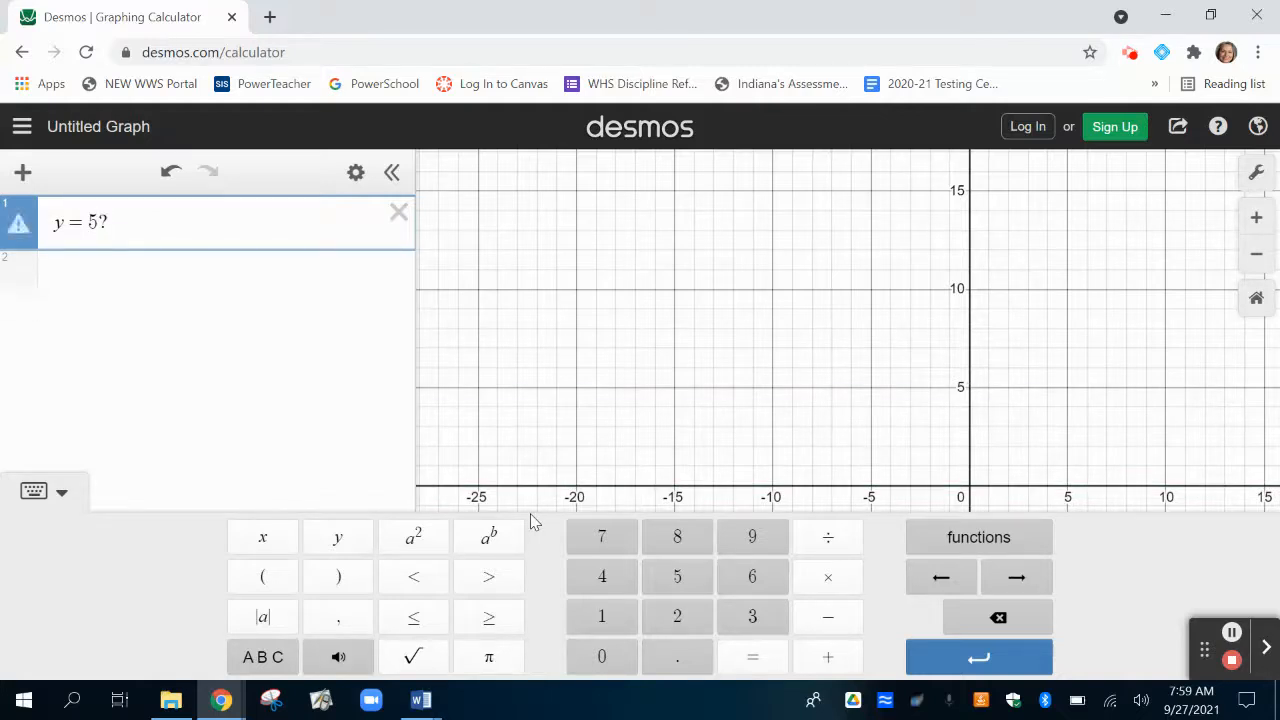
key("BackSpace")
type("/")
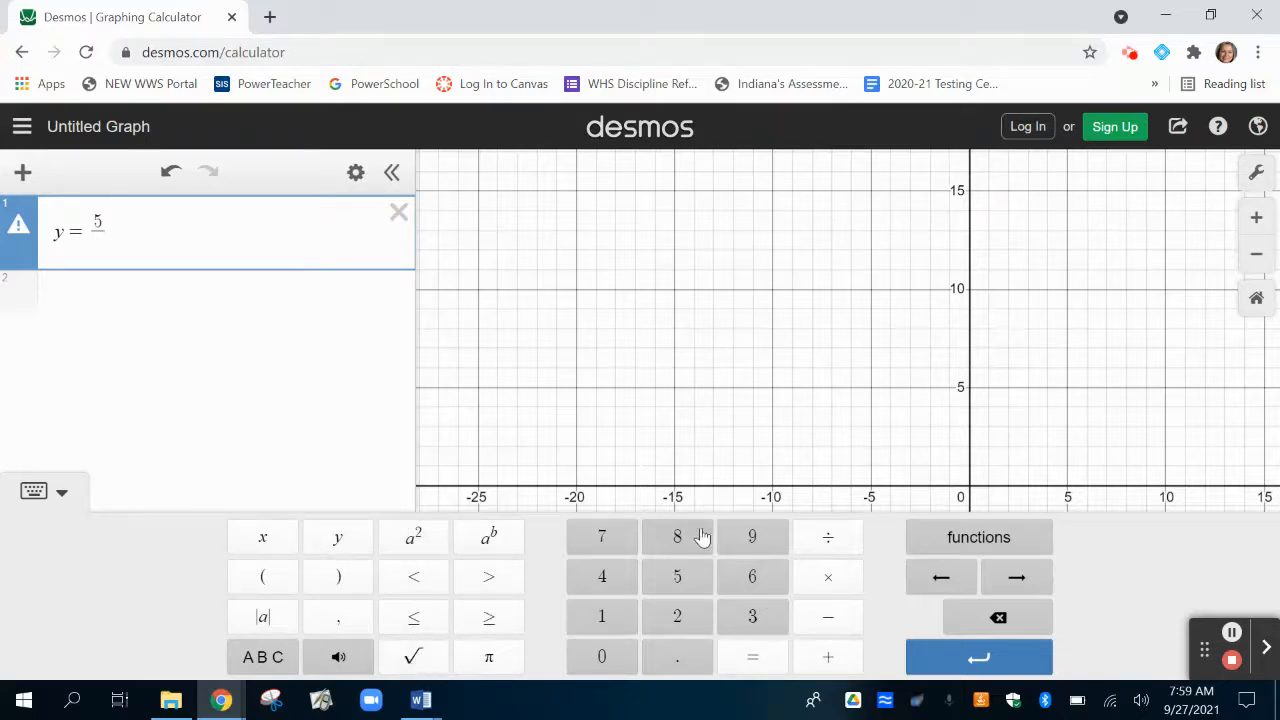
type("x-5")
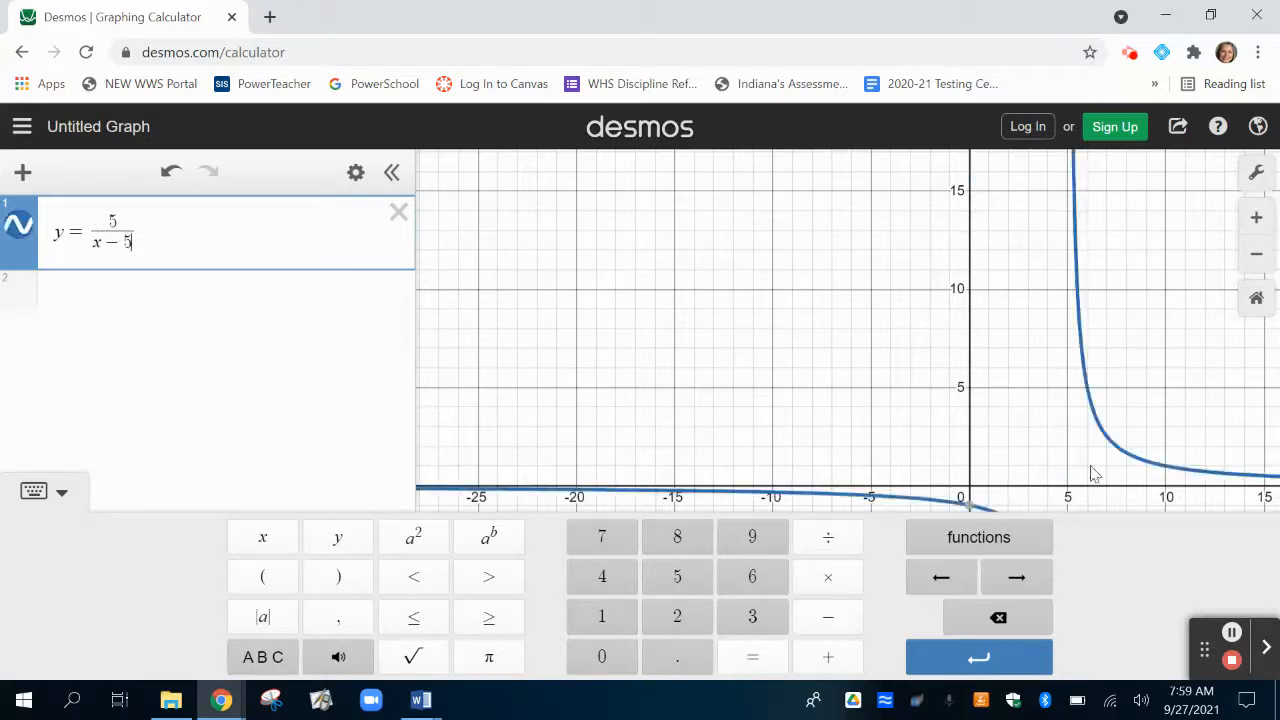
left_click(55, 494)
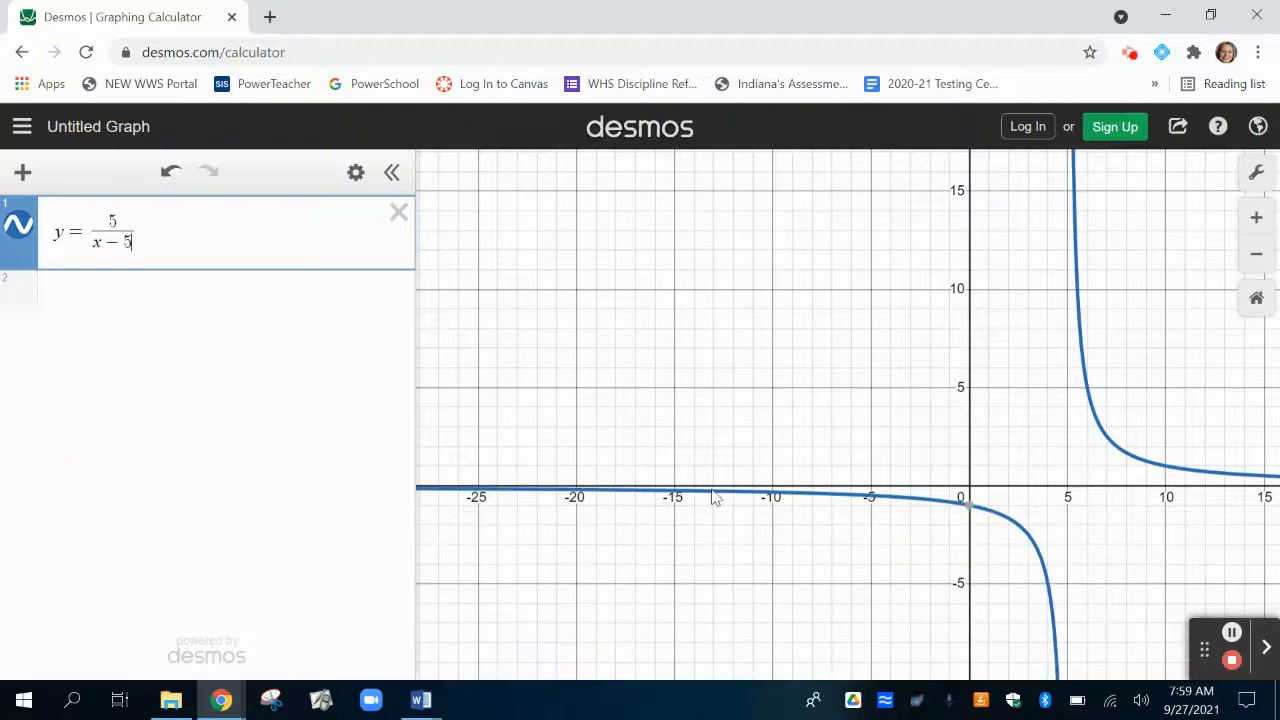
Examine both branches of y = 5/(x - 5) at several scales, especially around x = 5 and along the x-axis.
scroll(850, 506, "down", 5)
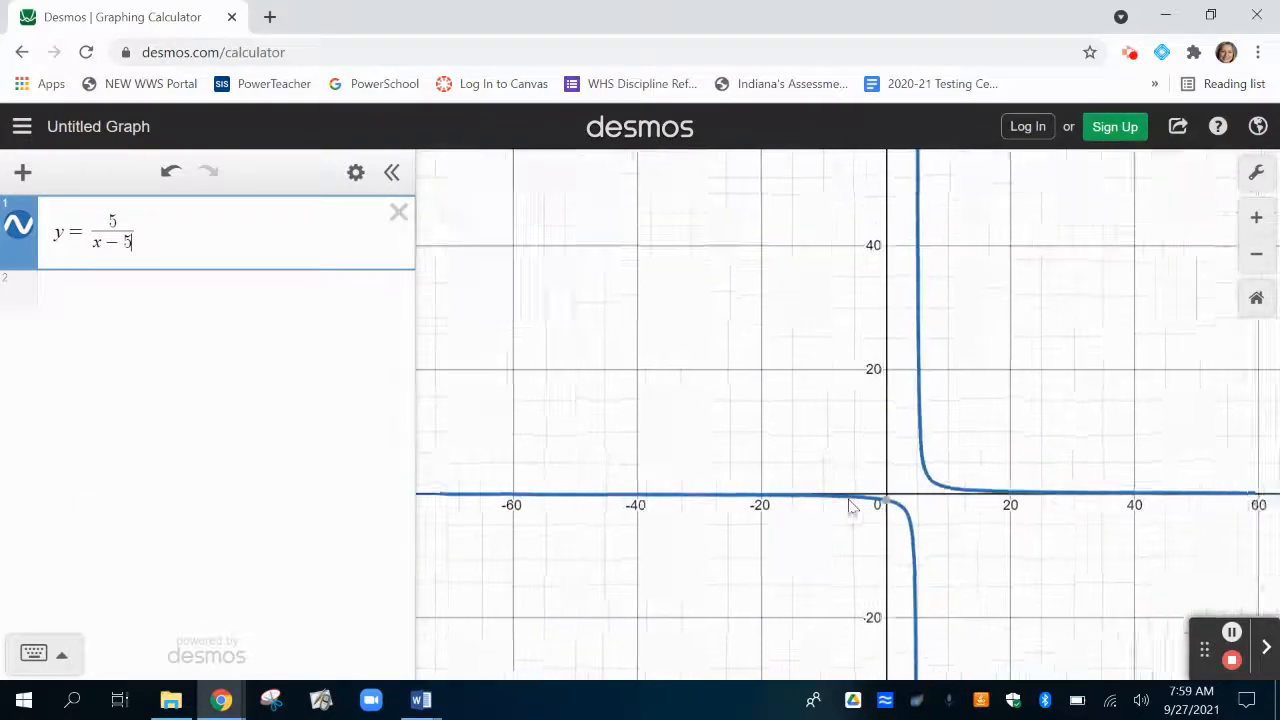
scroll(850, 506, "down", 5)
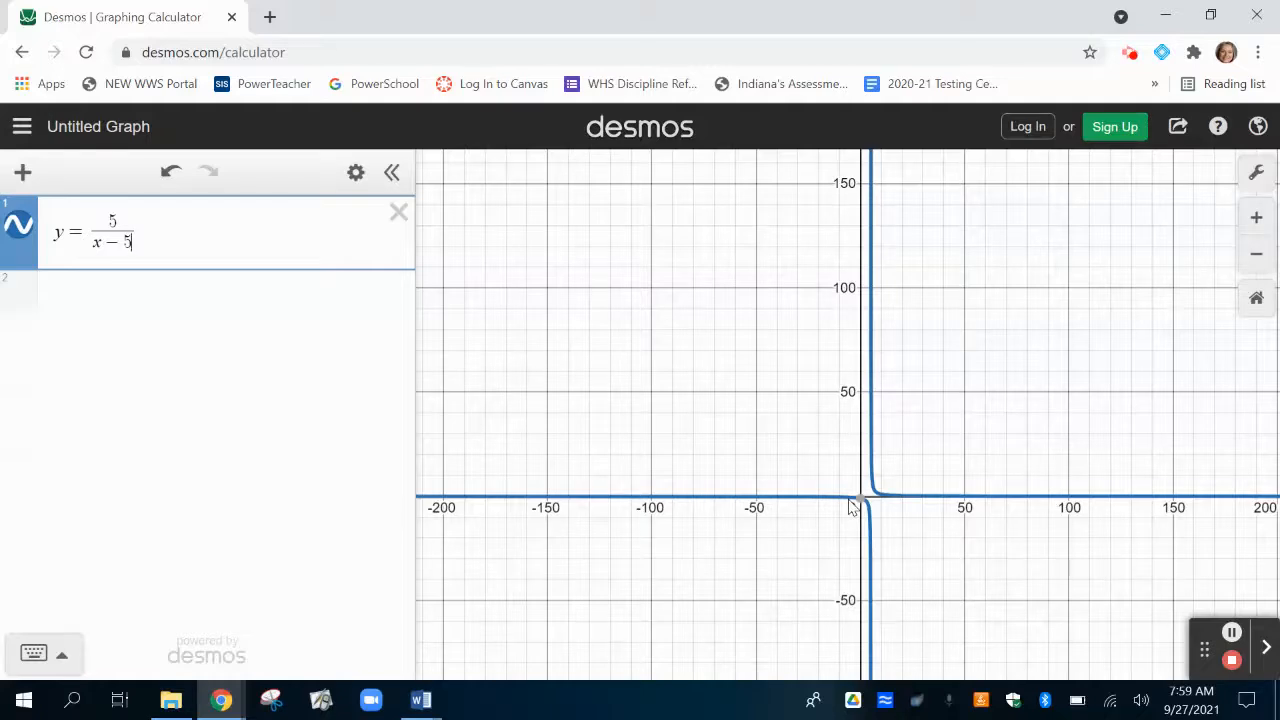
scroll(965, 440, "up", 5)
left_click(965, 440)
scroll(967, 440, "down", 9)
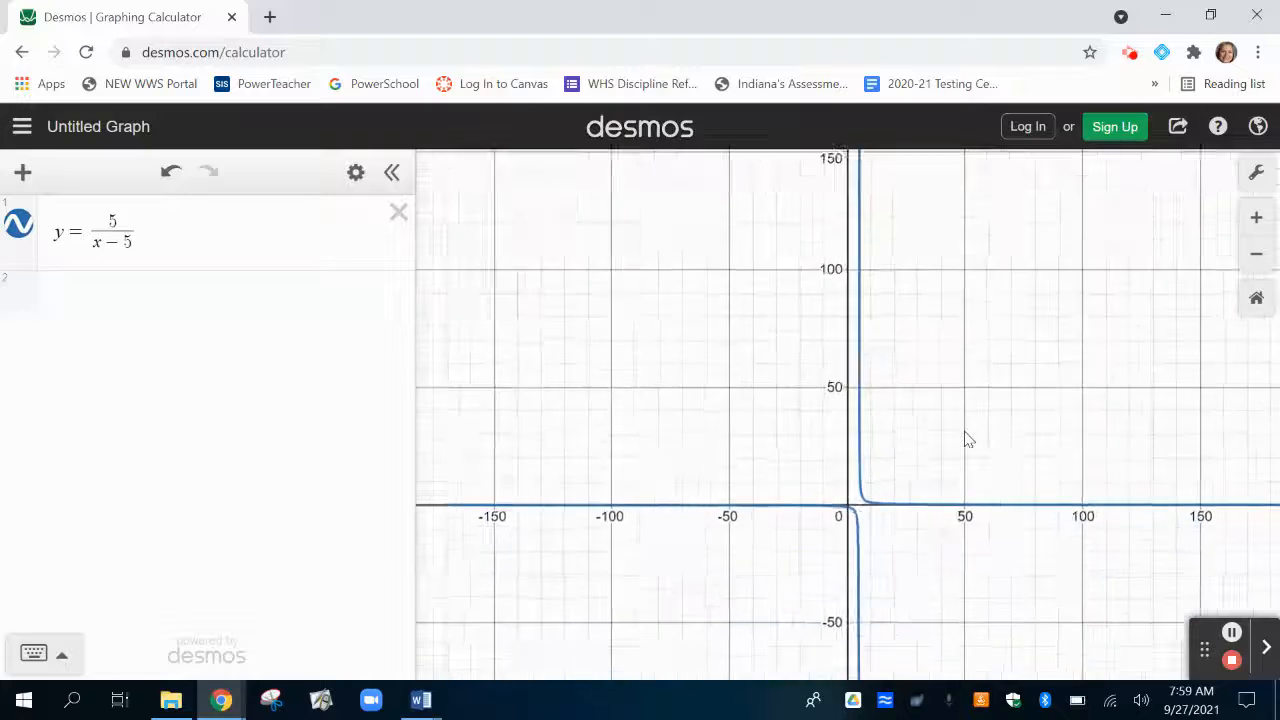
scroll(967, 440, "up", 10)
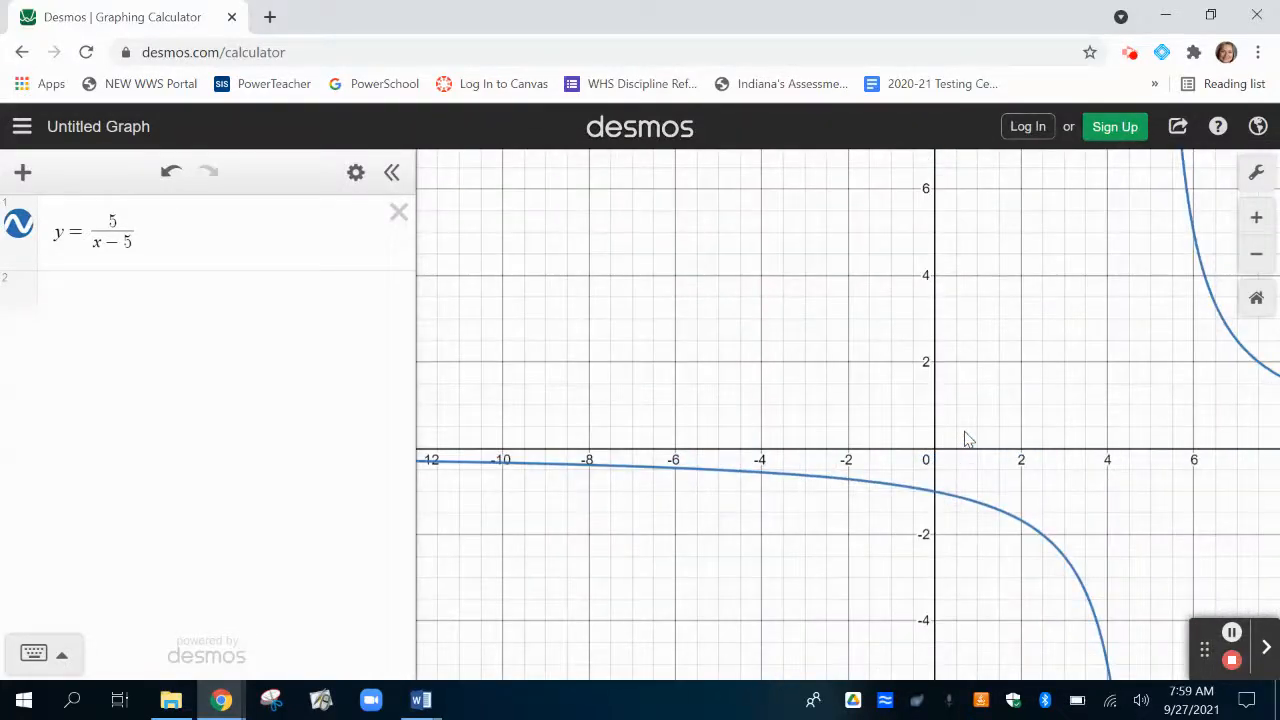
left_click_drag(1163, 409, 817, 361)
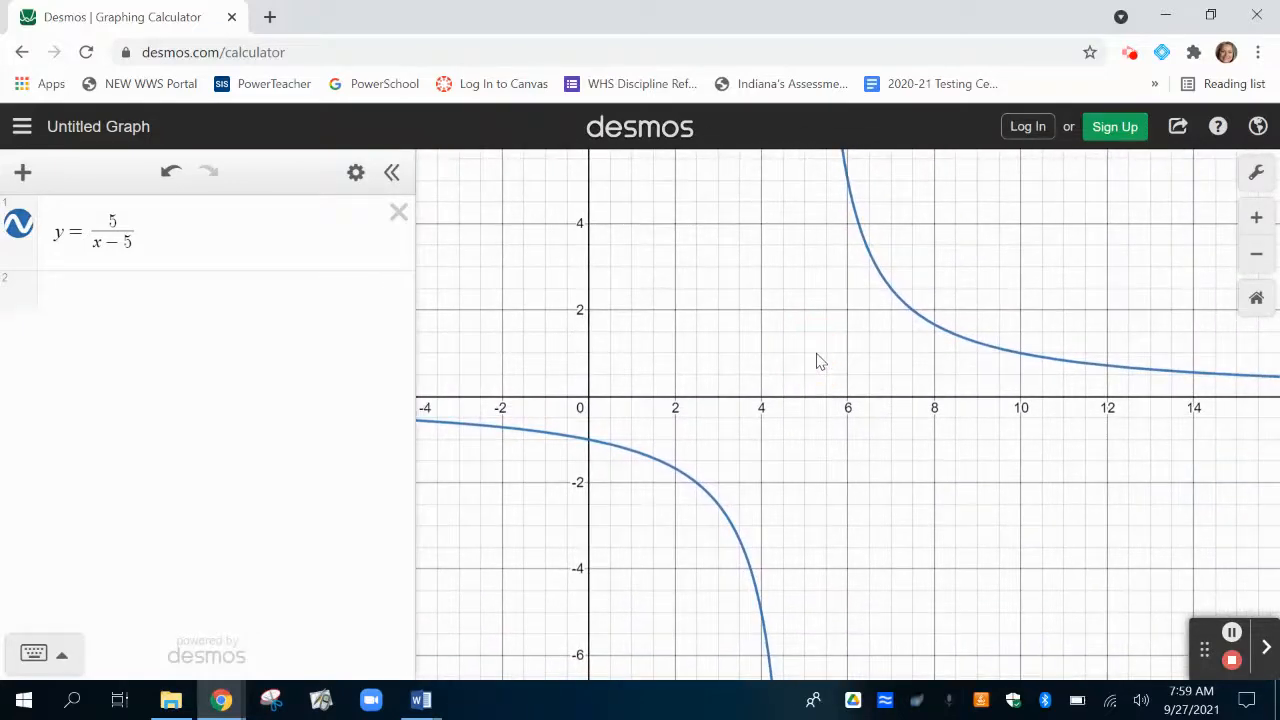
scroll(817, 361, "down", 3)
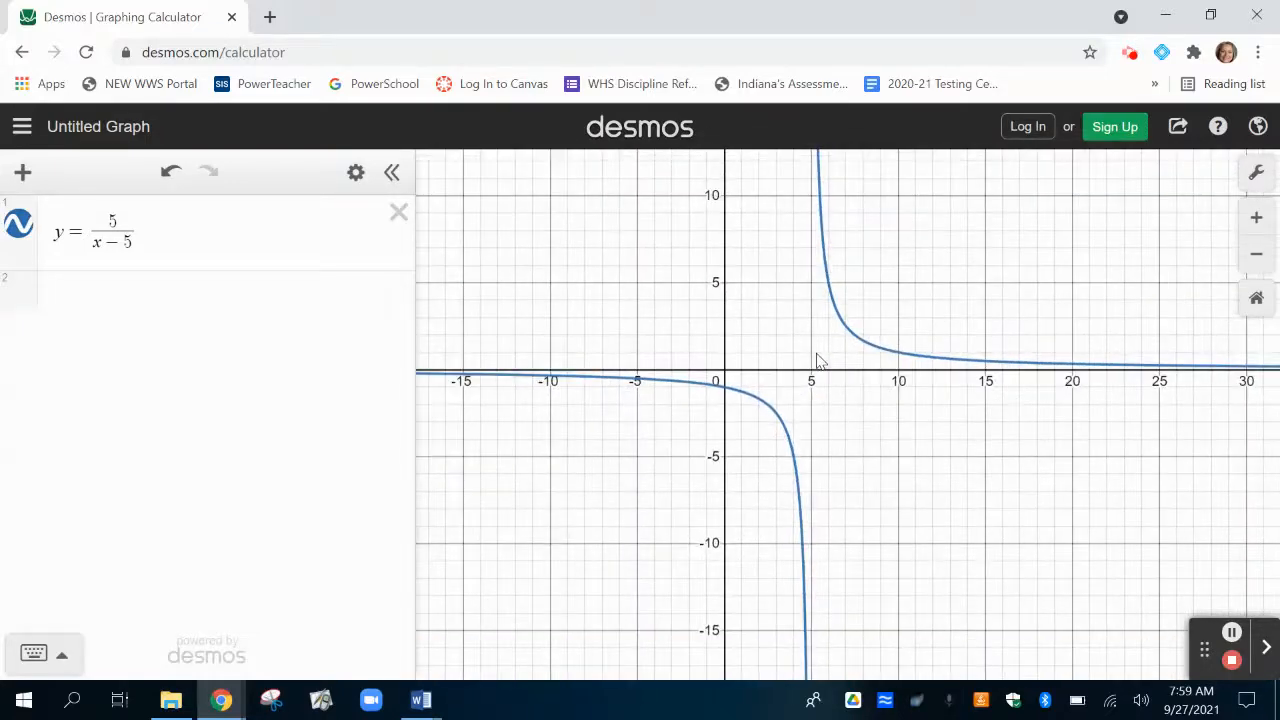
scroll(817, 361, "down", 2)
scroll(819, 360, "up", 3)
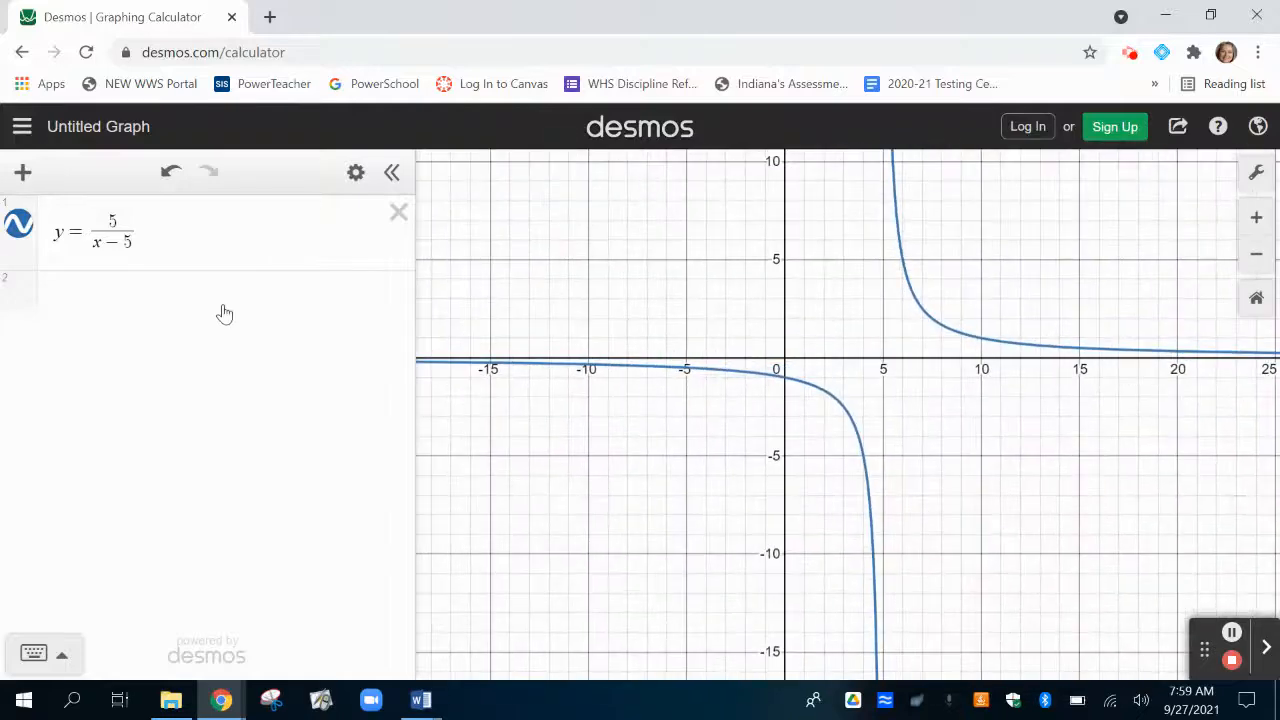
Add the vertical line x = 5 as a second expression and compare it with the rational curve.
left_click(147, 303)
type("x ")
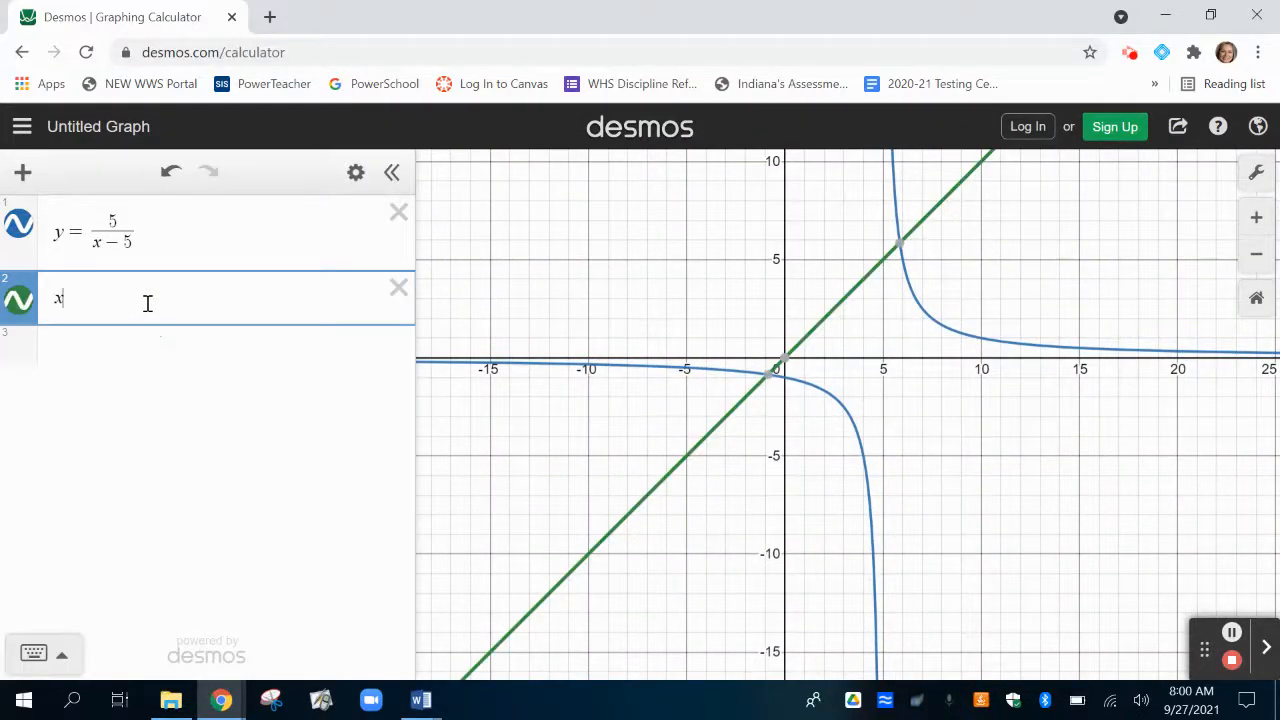
type("= 5")
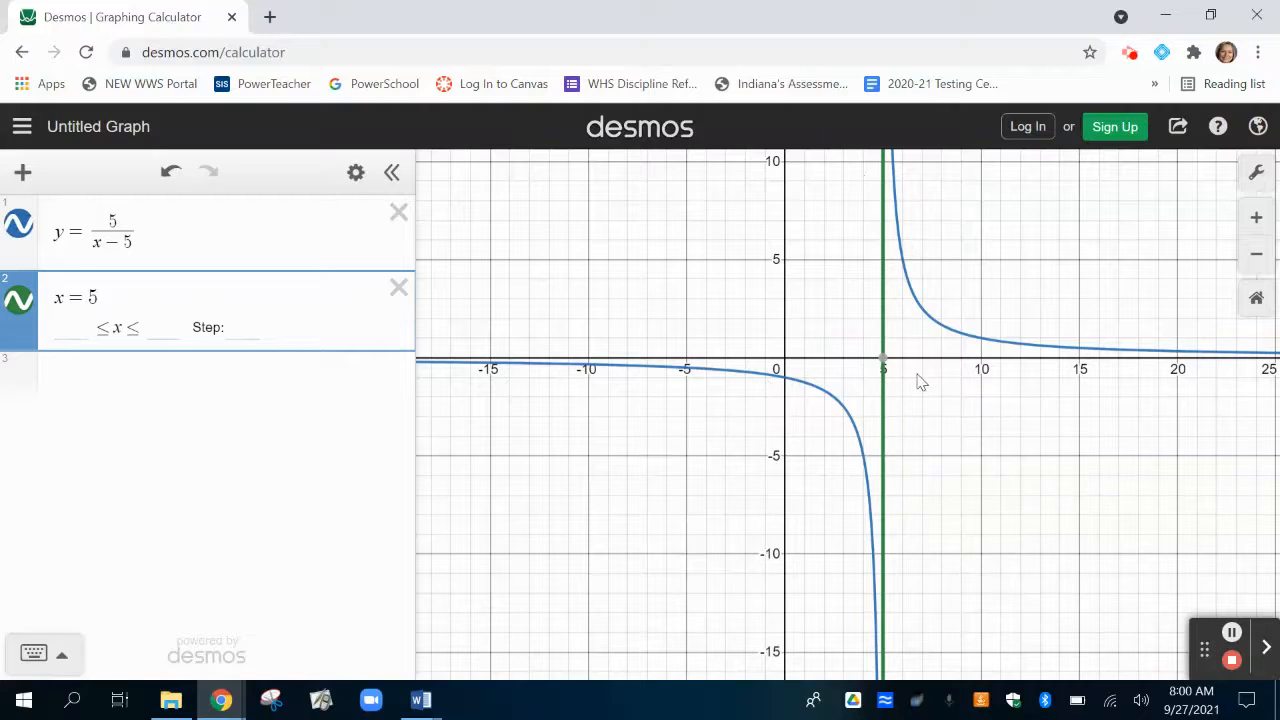
scroll(920, 381, "down", 5)
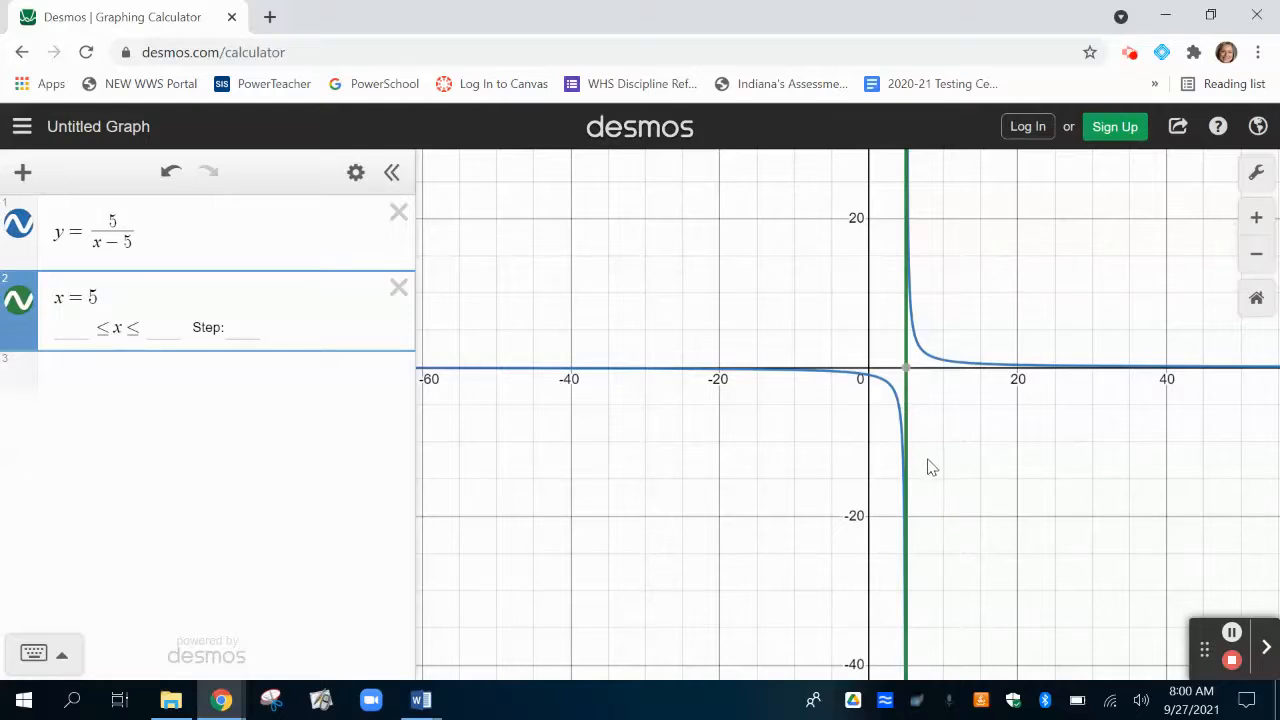
scroll(930, 463, "up", 4)
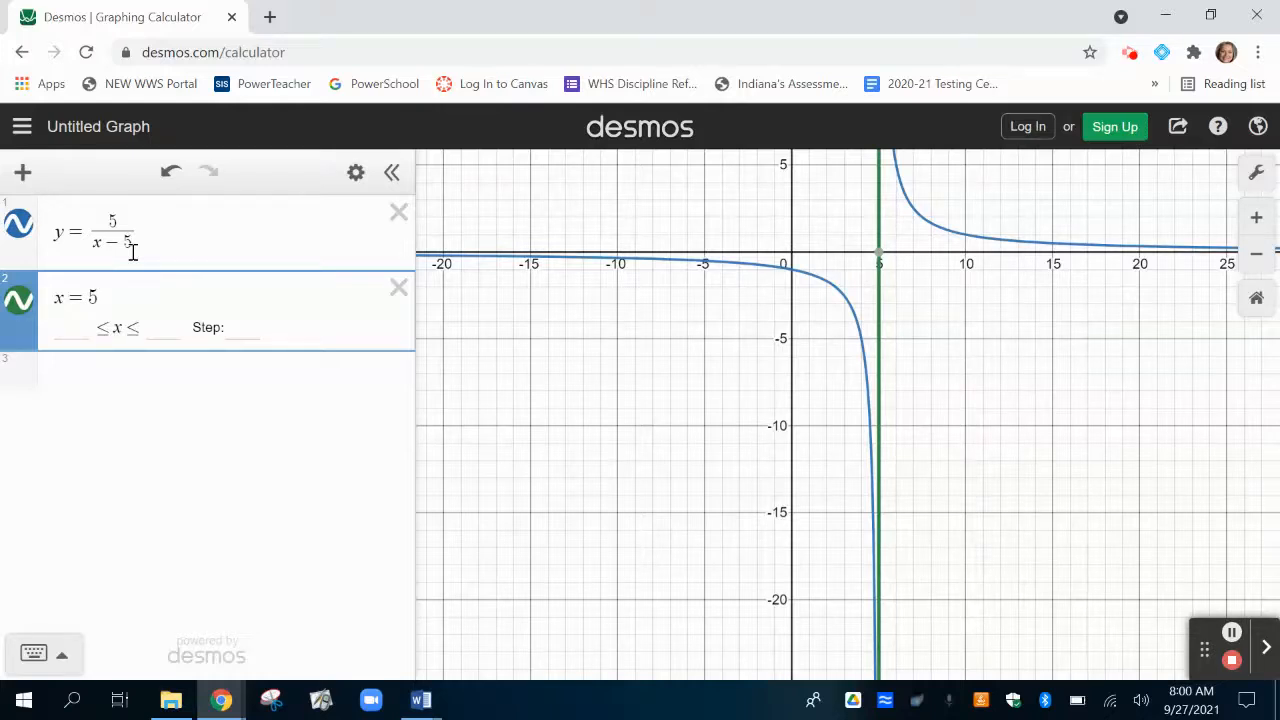
Change the second expression to the horizontal line y = 0.
left_click_drag(1057, 297, 996, 510)
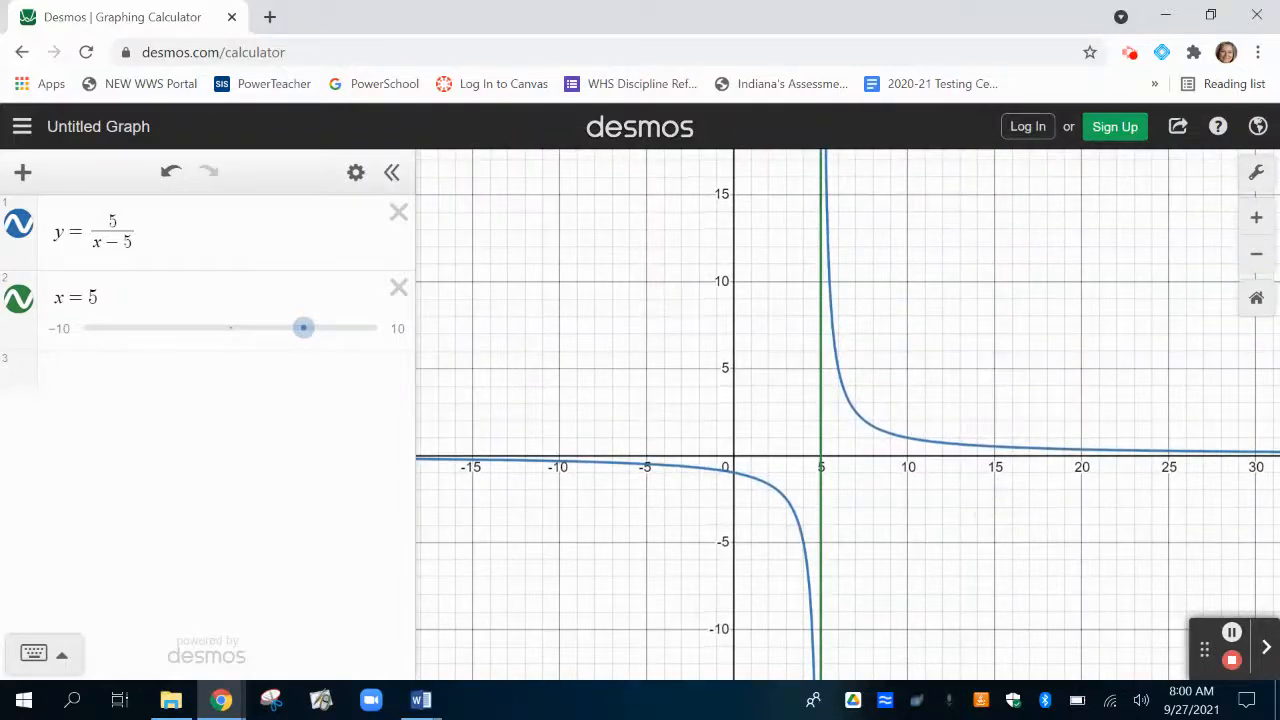
left_click(64, 296)
key("BackSpace")
type("y")
key("BackSpace")
type("0")
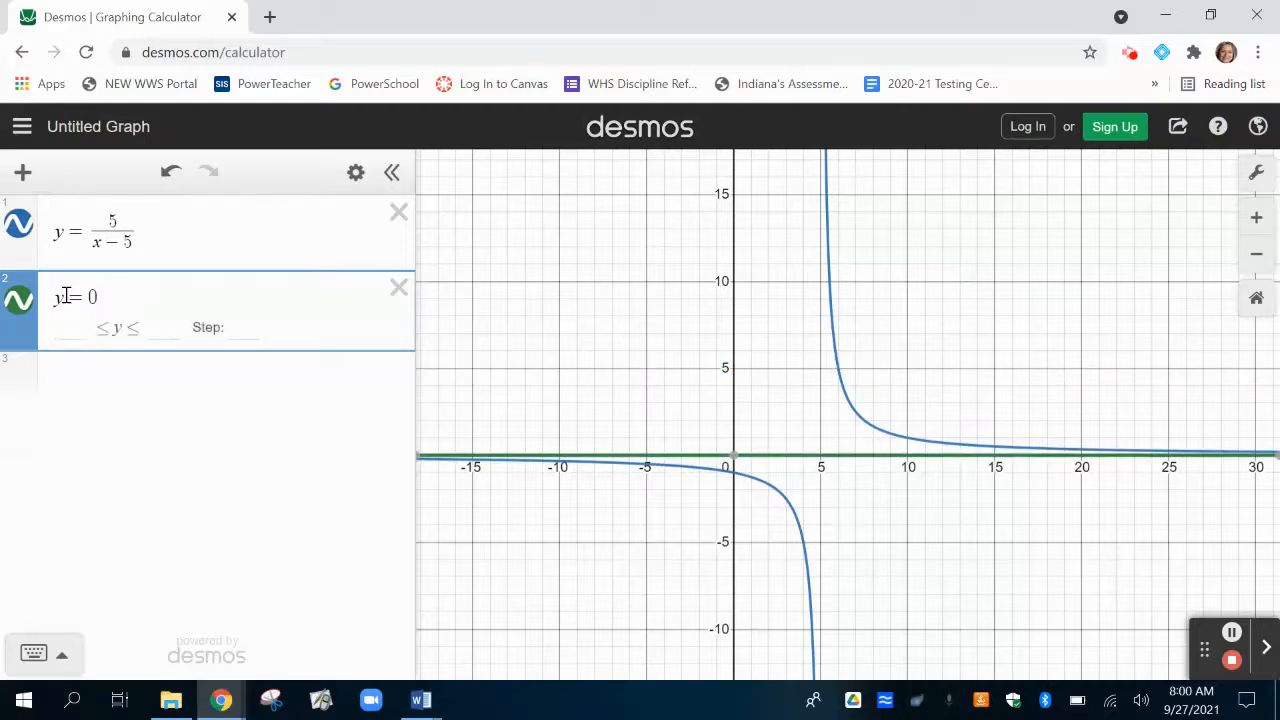